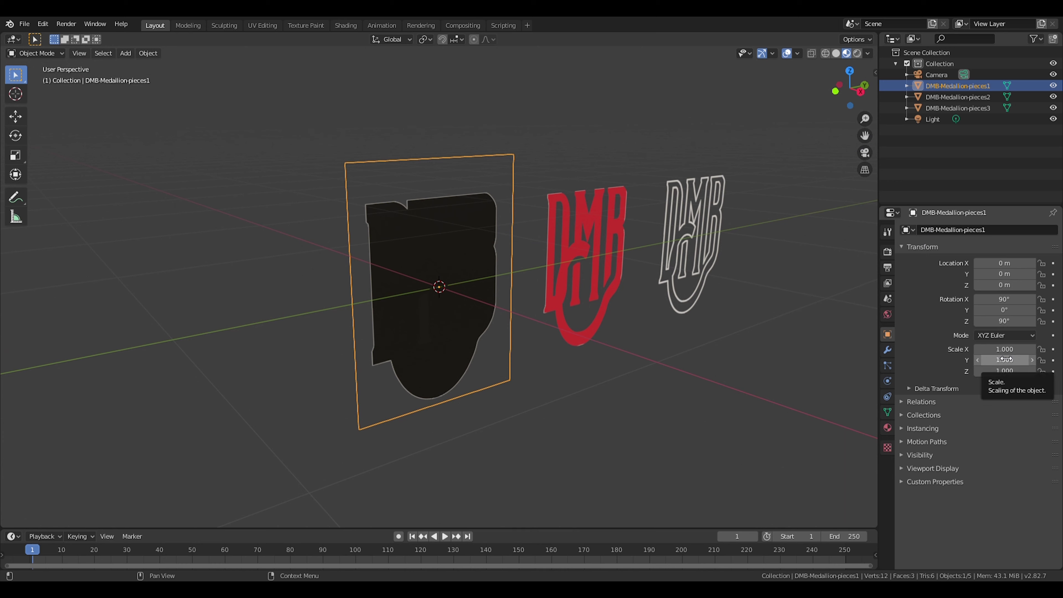
Widen the first piece's backing plane, review its modifier list, and select the second medallion piece
drag(1005, 349, 1018, 349)
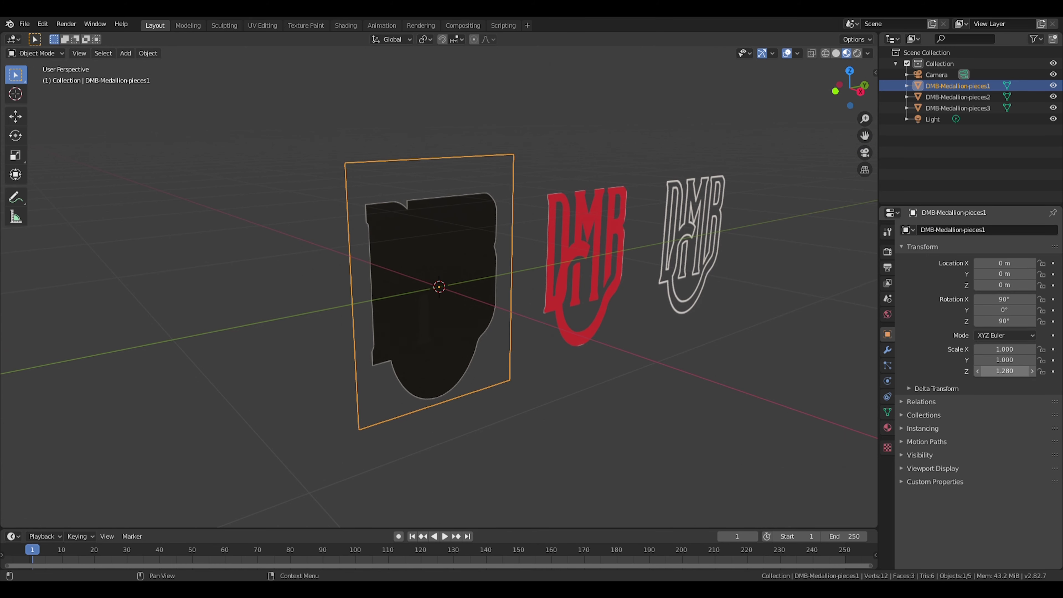
click(888, 350)
click(967, 230)
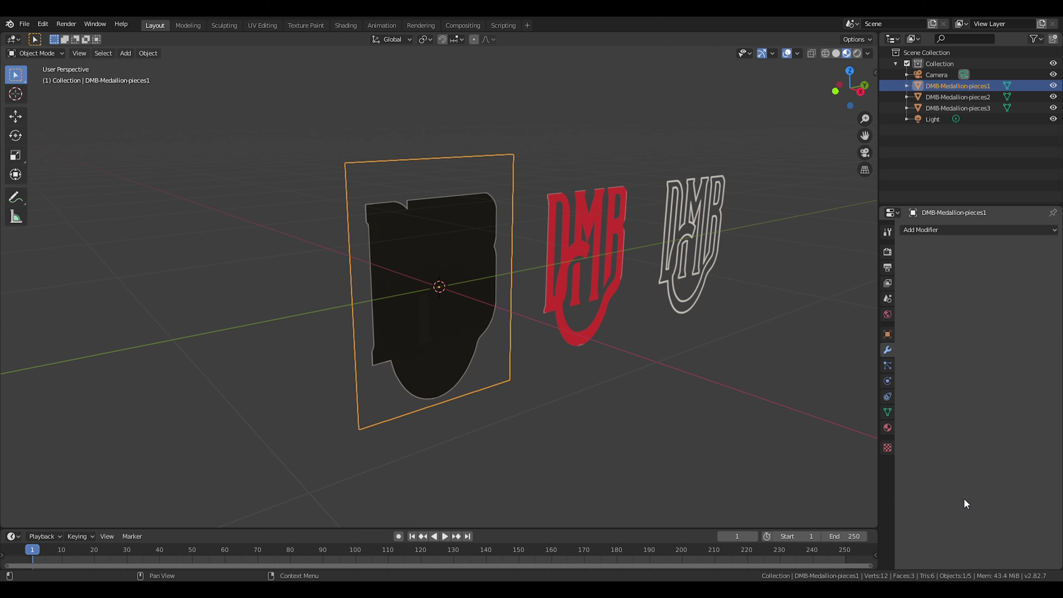
click(597, 304)
mouse_move(596, 304)
middle_down()
mouse_move(515, 333)
mouse_move(461, 335)
middle_up()
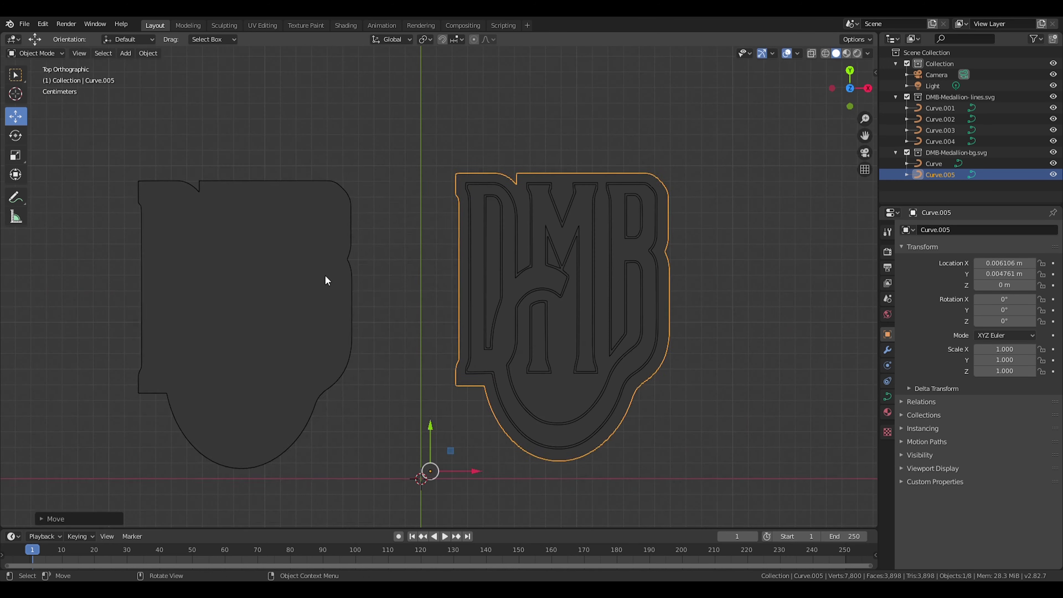
Fit the backing under the DMB outline, exclude lines and letters, and show the background Curve's geometry settings
drag(328, 281, 463, 369)
click(757, 169)
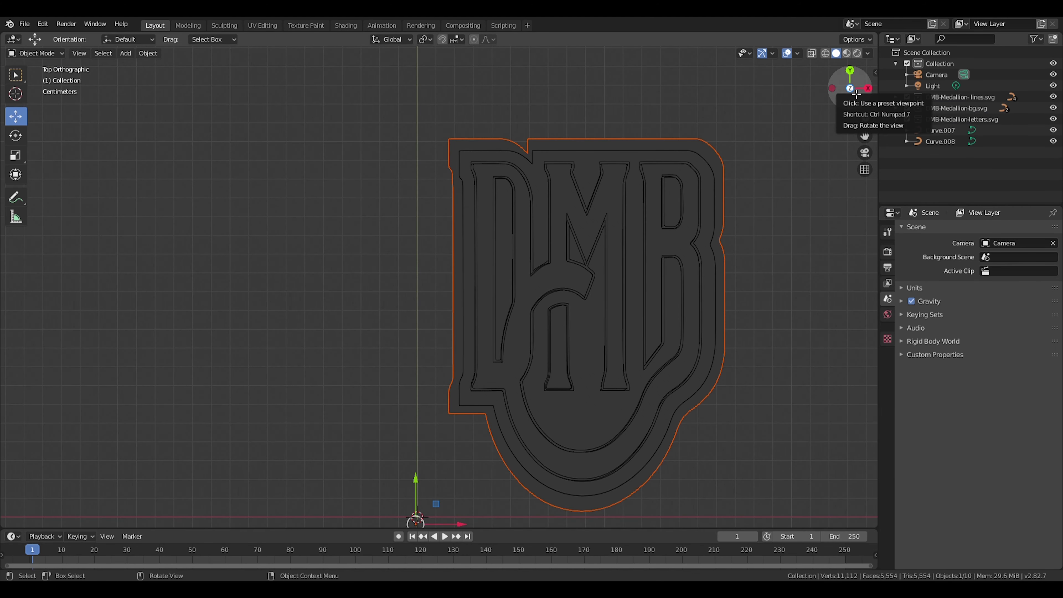
click(907, 97)
click(907, 119)
click(896, 108)
click(934, 119)
click(888, 396)
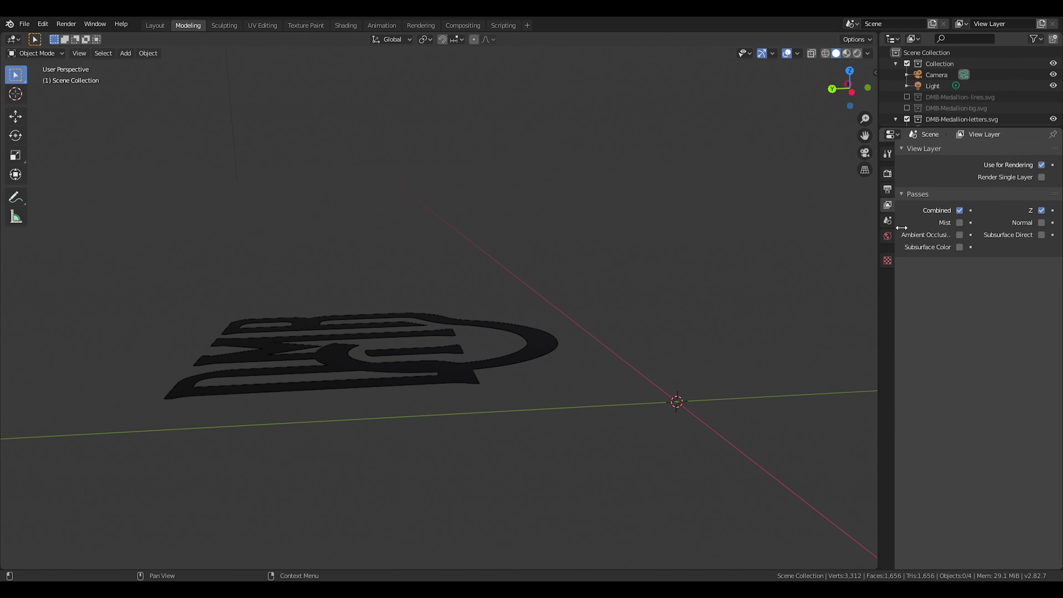
Extrude the letter curves 0.01 m onto the background slab and re-enable the lines collection
click(887, 174)
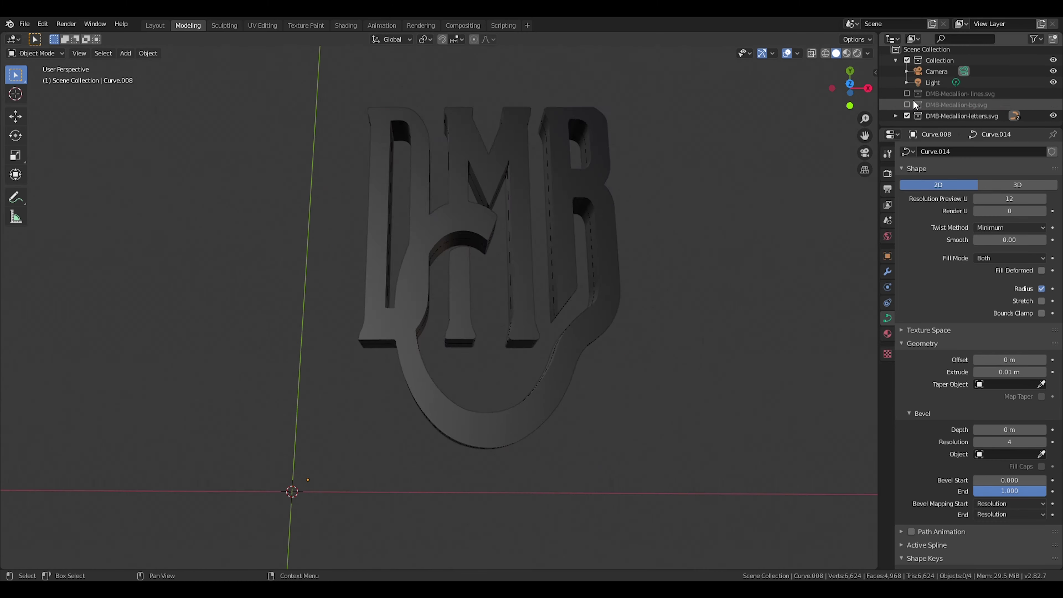
drag(845, 92, 850, 90)
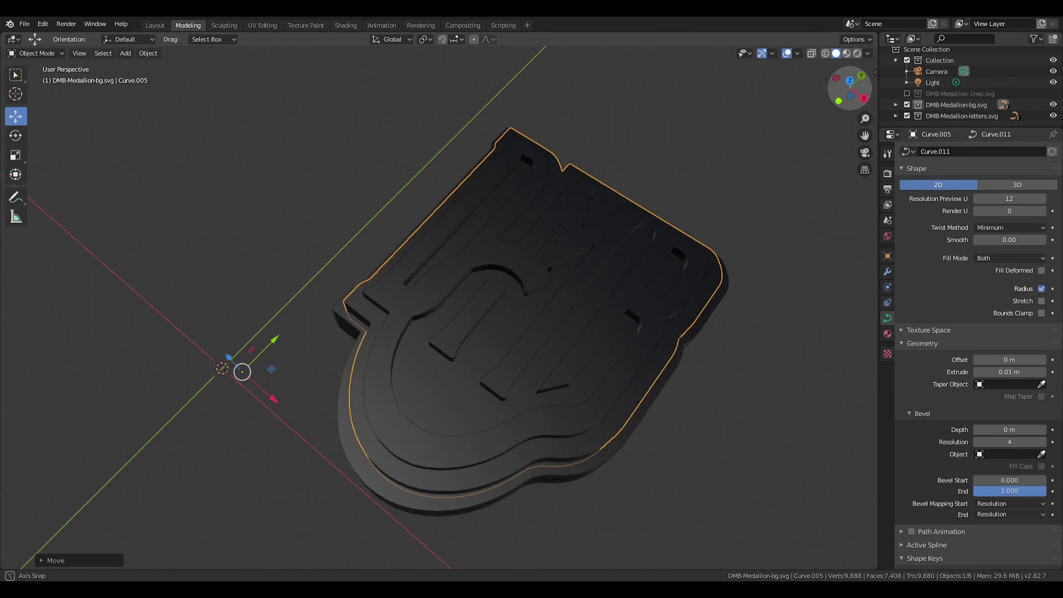
middle_drag(563, 182, 563, 183)
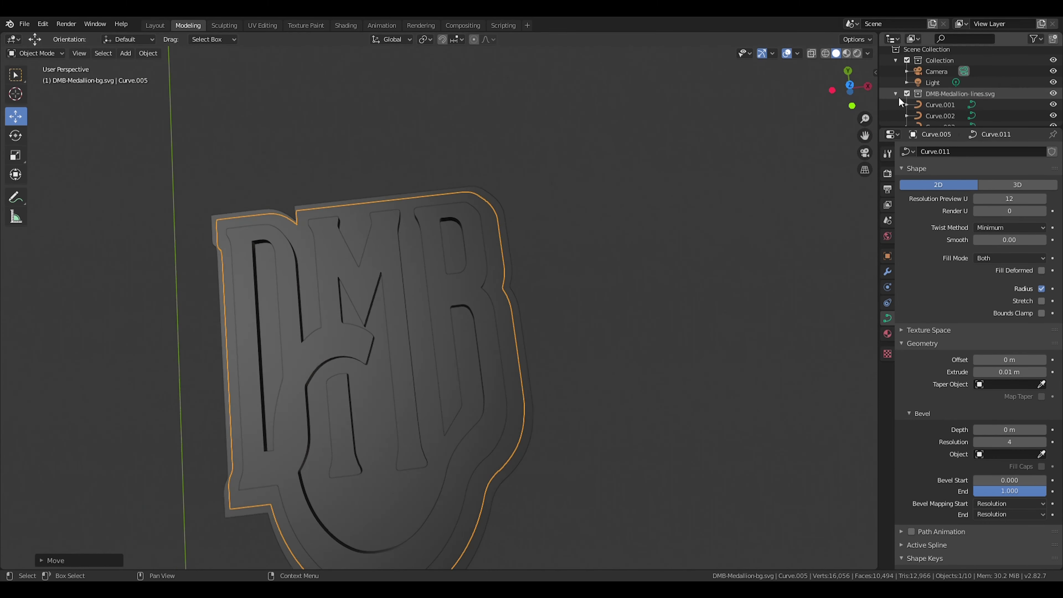
click(908, 94)
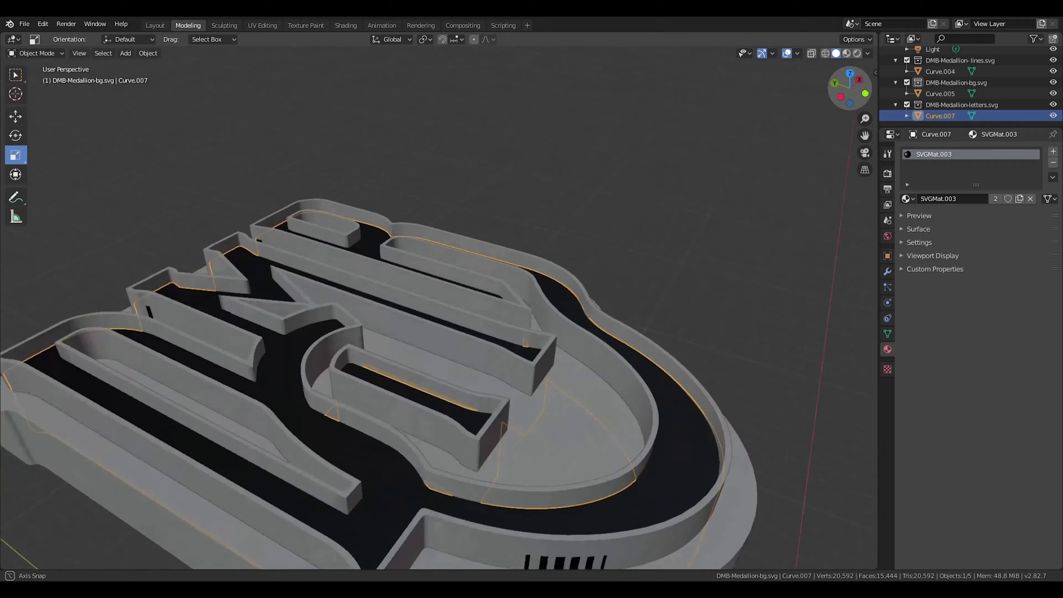
Exclude the lines and background collections and put the letters mesh into Edit Mode
key(alt+a)
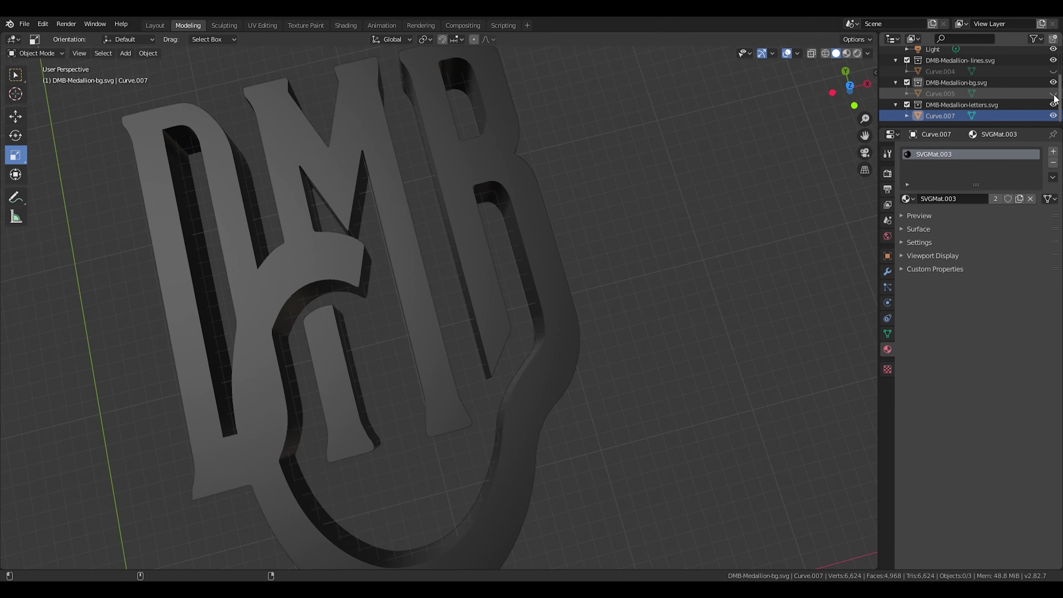
click(908, 60)
click(908, 82)
middle_drag(712, 170, 628, 209)
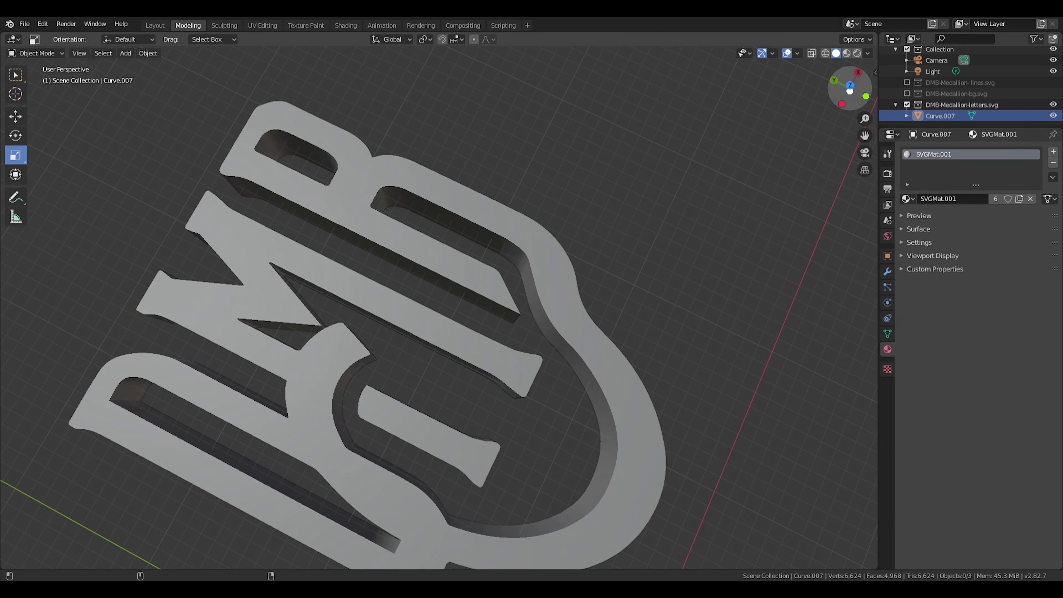
click(36, 53)
click(28, 73)
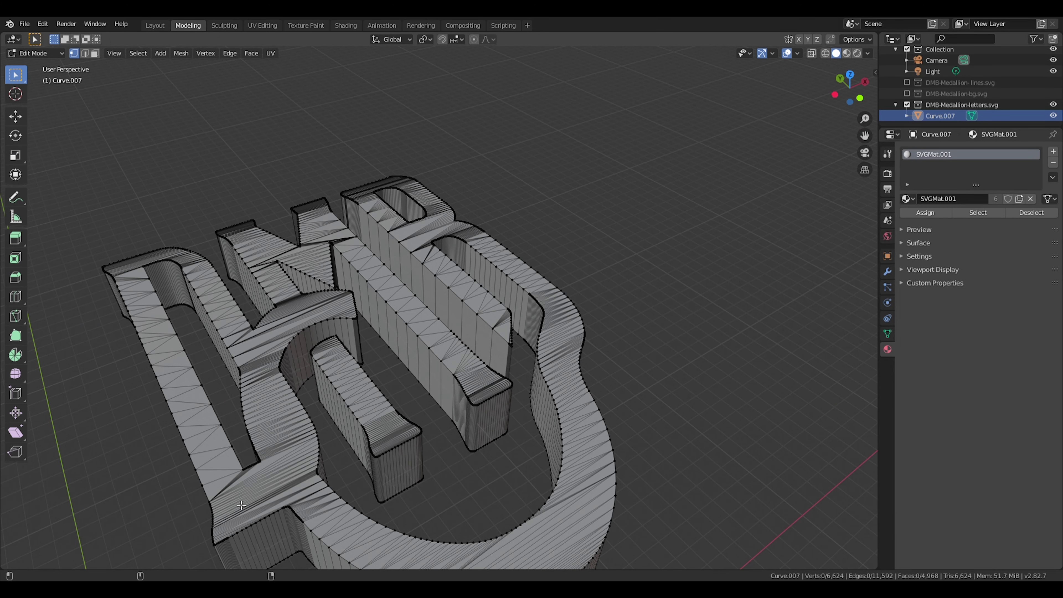